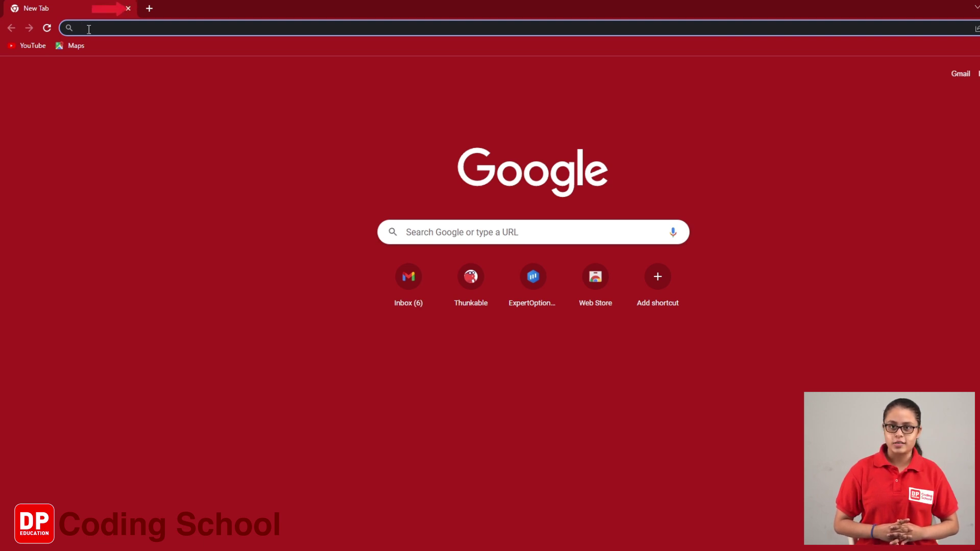
text(thu)
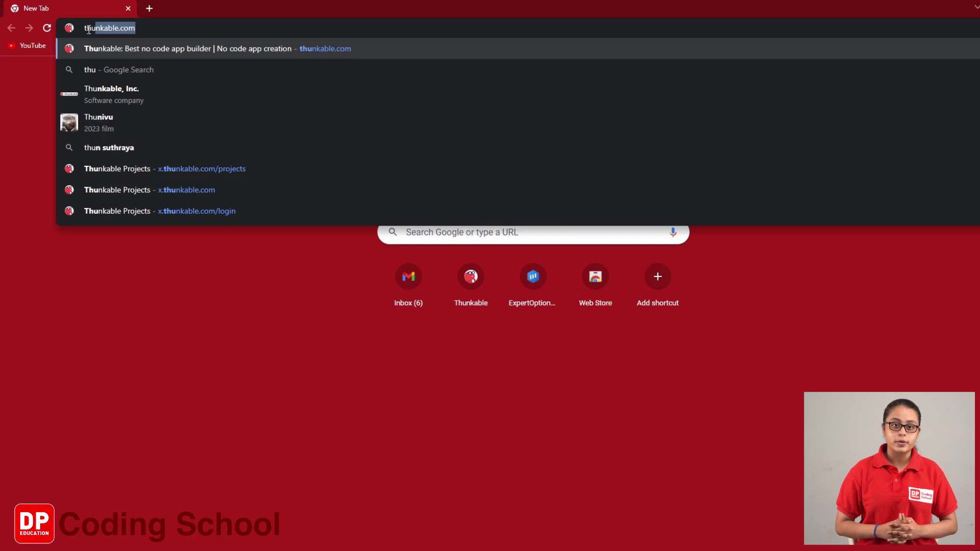
text(nkab)
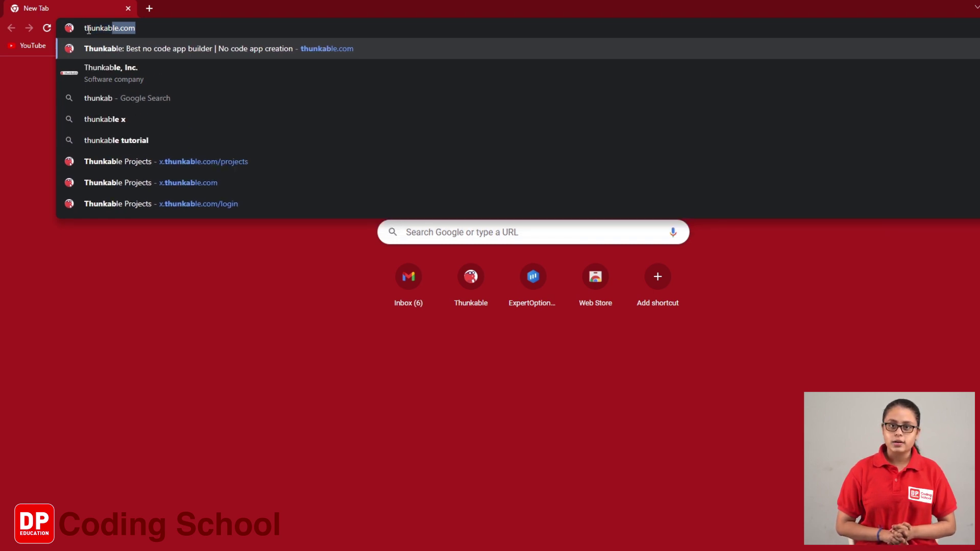
text(:l)
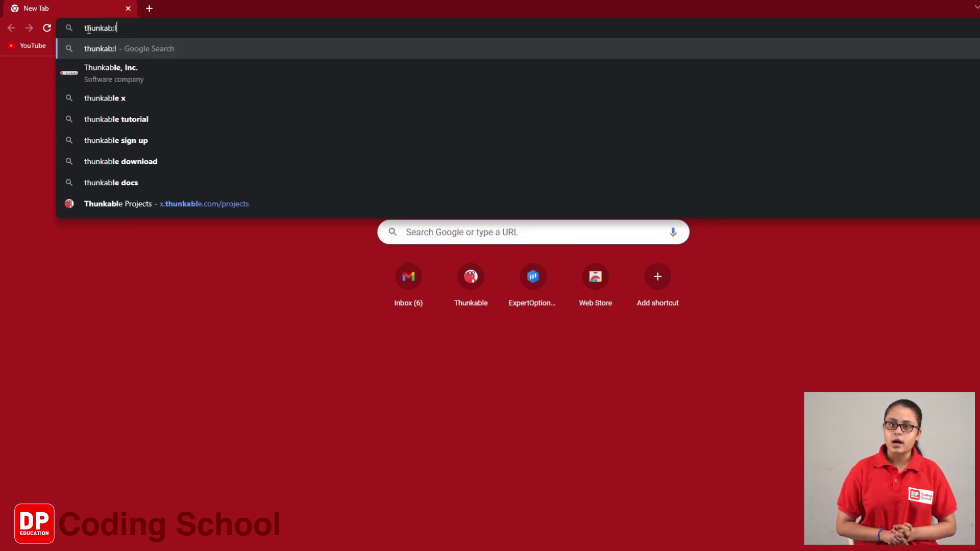
Fix the typo in the address and load thunkable.com
key(BackSpace)
key(BackSpace)
text(le)
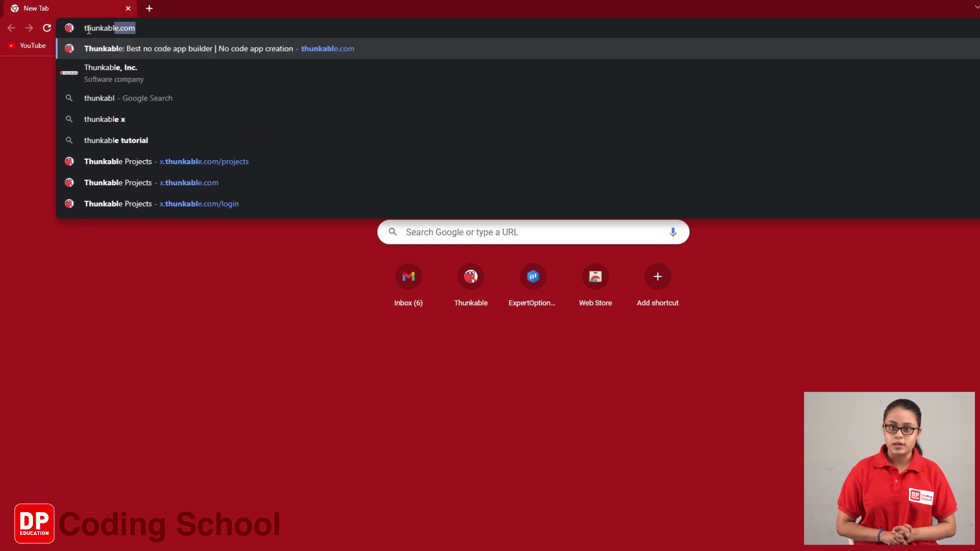
text(.c)
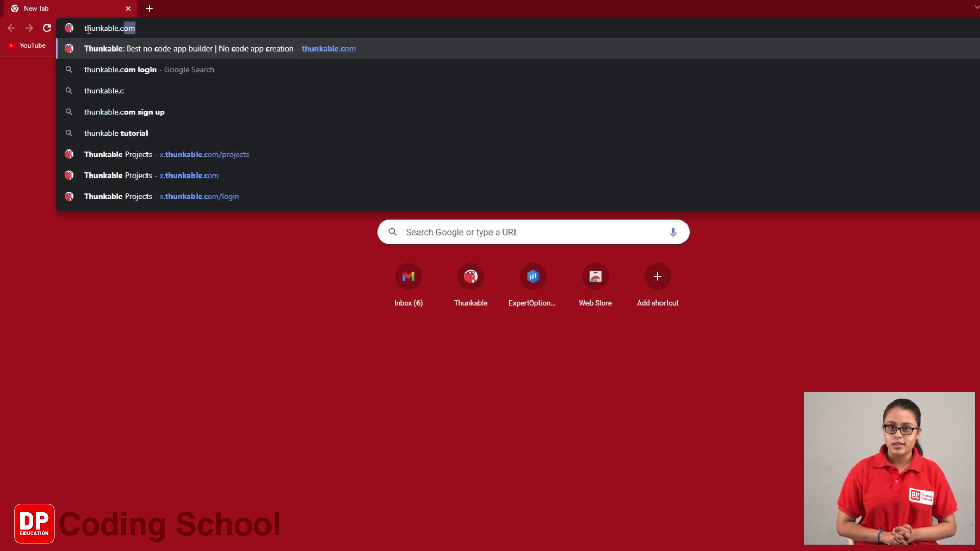
text(om)
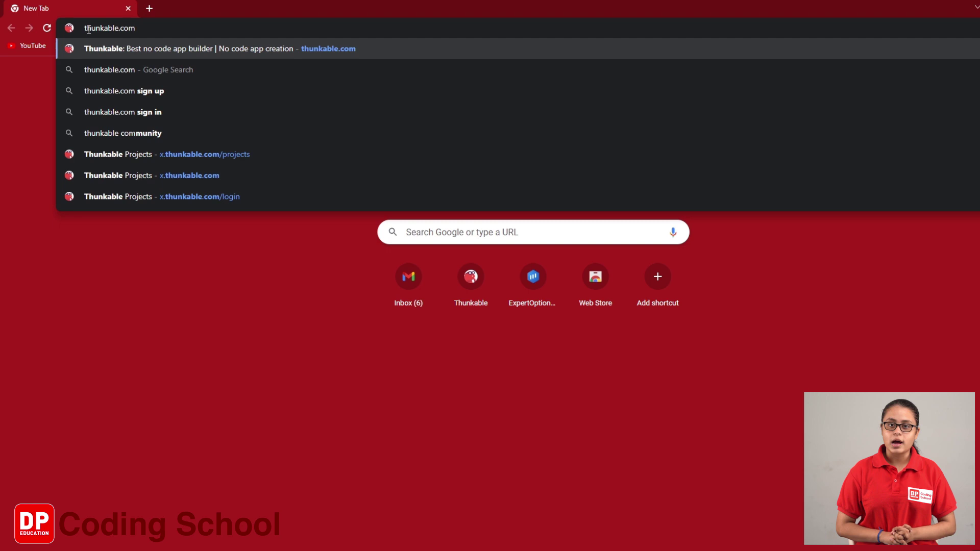
key(Return)
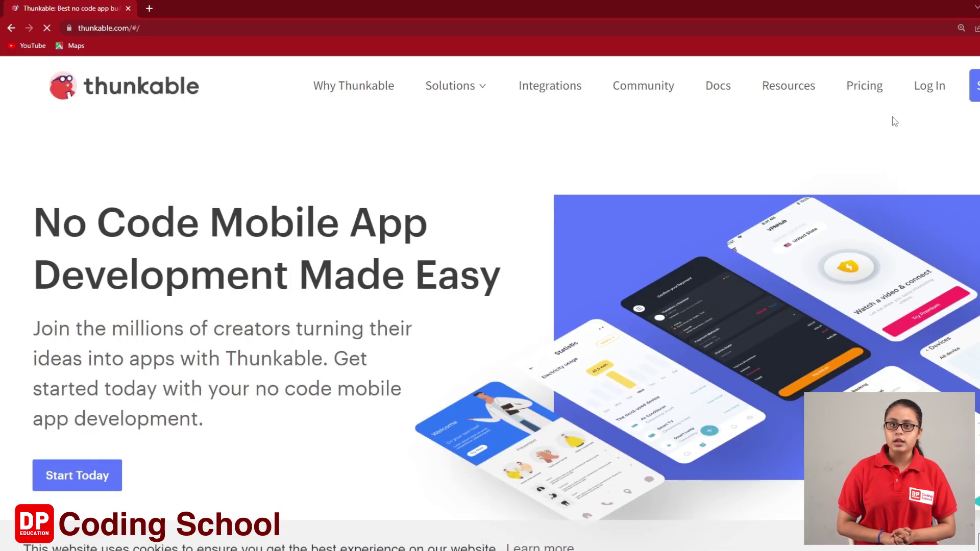
Log in to open the Thunkable projects dashboard (x.thunkable.com/projects) in a new tab
click(923, 89)
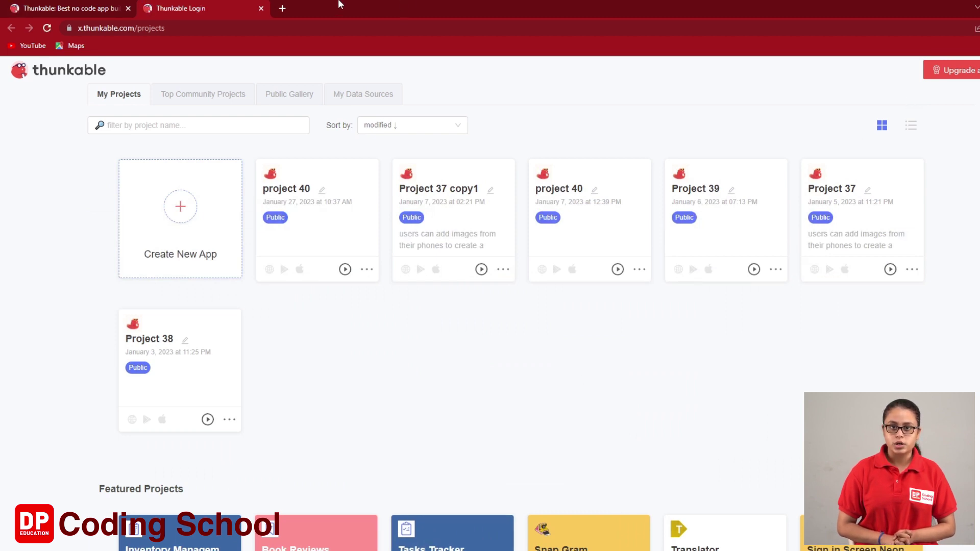
In a fresh tab, pick the 'dpcode.lk – Google Search' address-bar suggestion
click(282, 10)
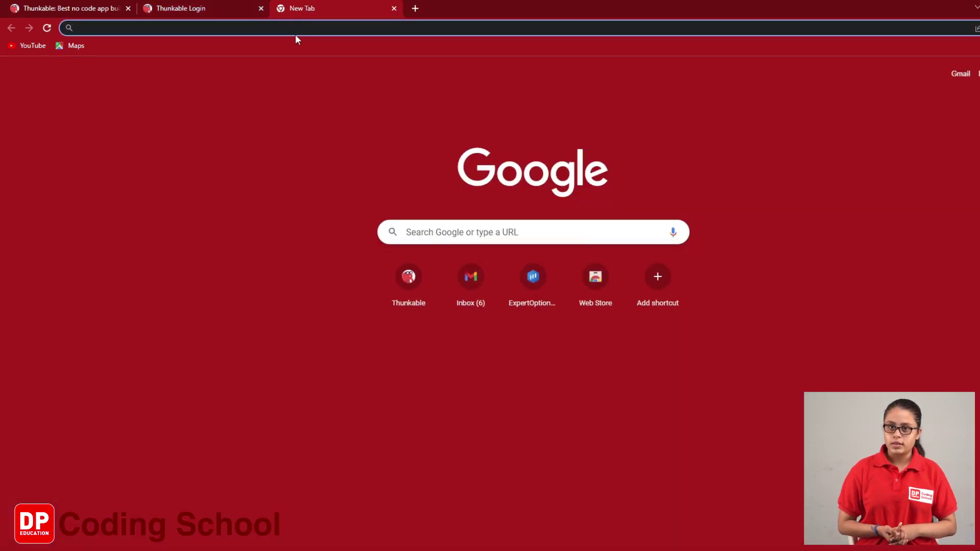
click(297, 28)
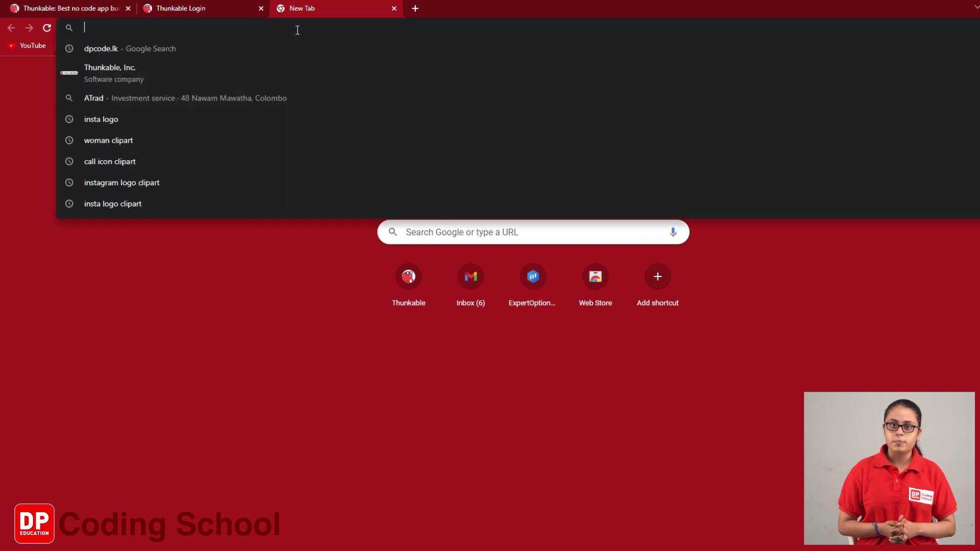
click(98, 48)
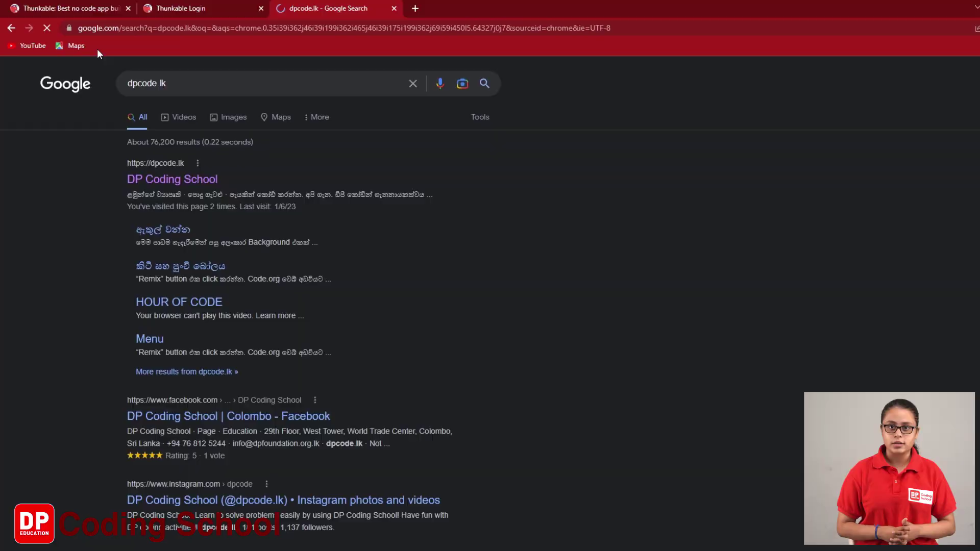